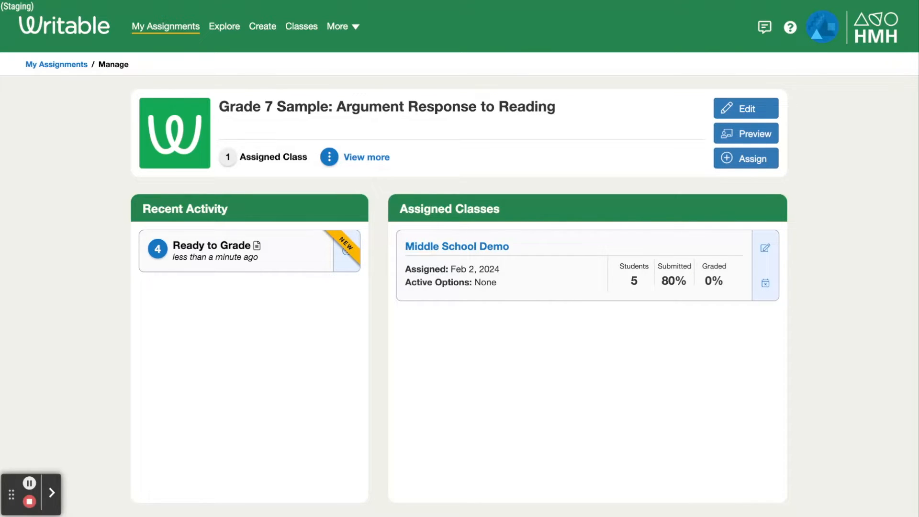
Step: Open the Middle School Demo class dashboard and view the Feedback scores table
left_click(463, 280)
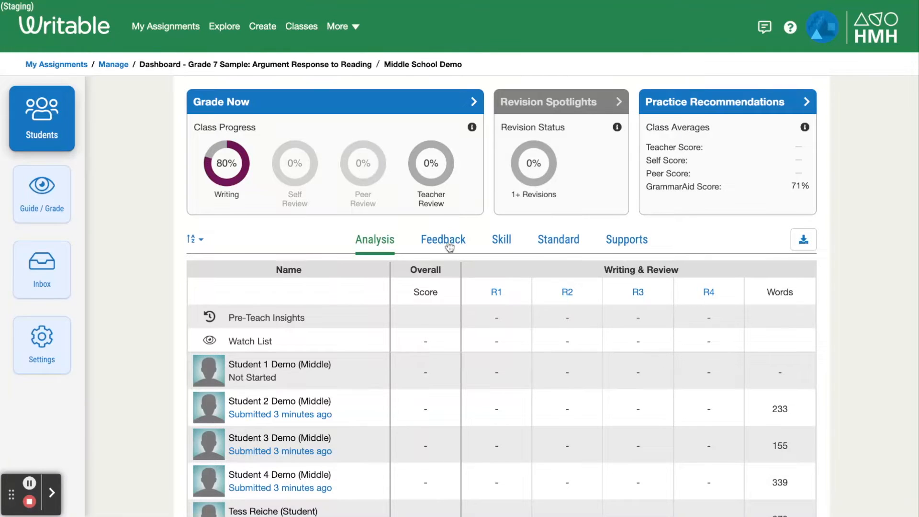
left_click(448, 240)
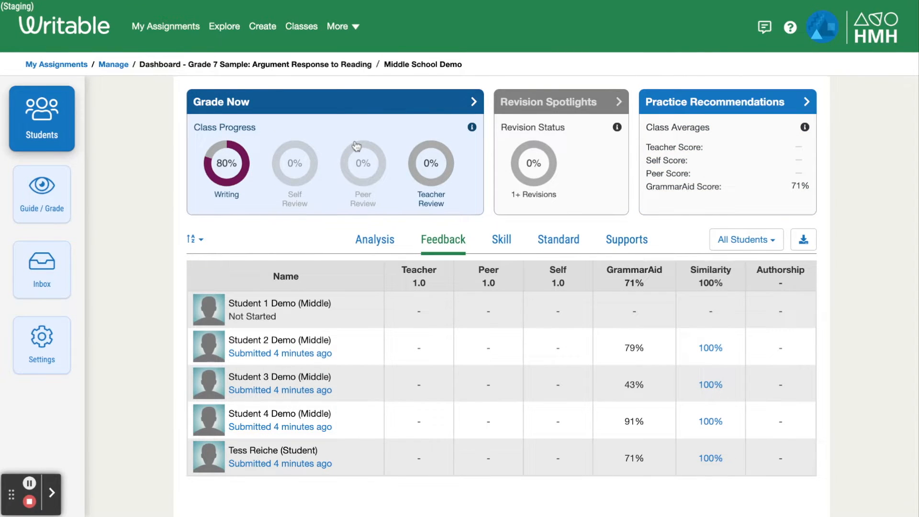
Step: In the Guide / Grade view, scroll through a student's essay and AI feedback, then open a submission for review
left_click(43, 201)
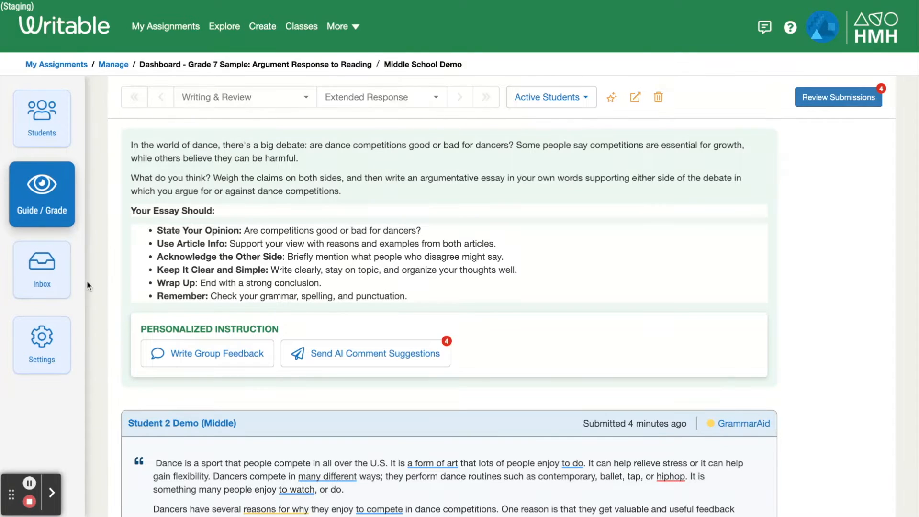
scroll(116, 378, "down", 6)
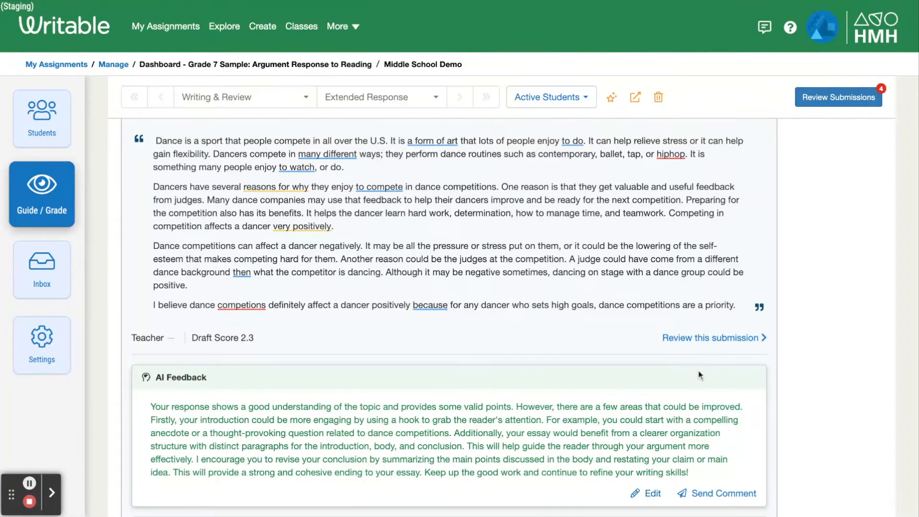
left_click(708, 341)
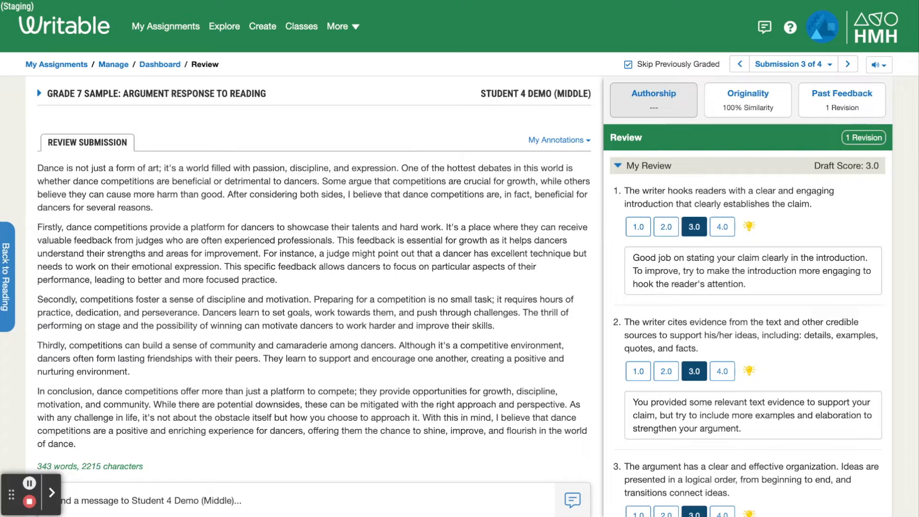
Step: Open the originality check and view the AI score suggestions for the first two rubric items
left_click(763, 112)
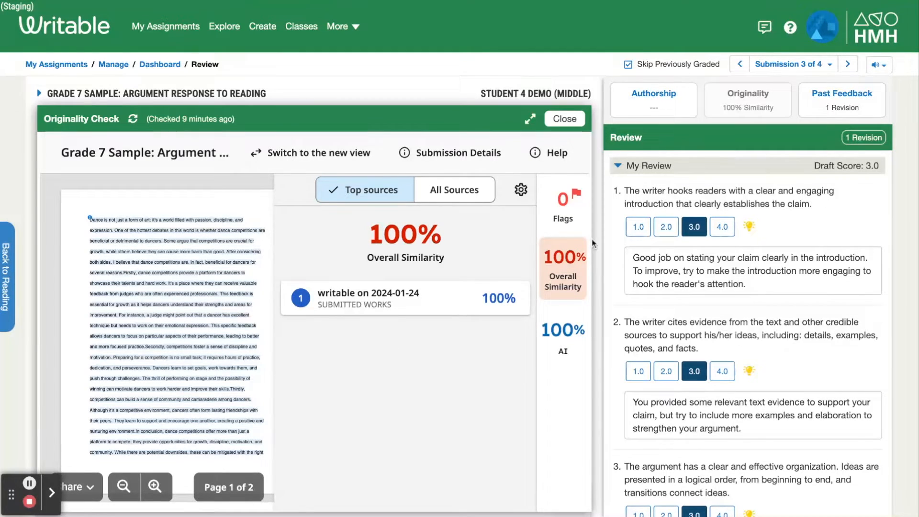
mouse_move(578, 346)
left_click(750, 229)
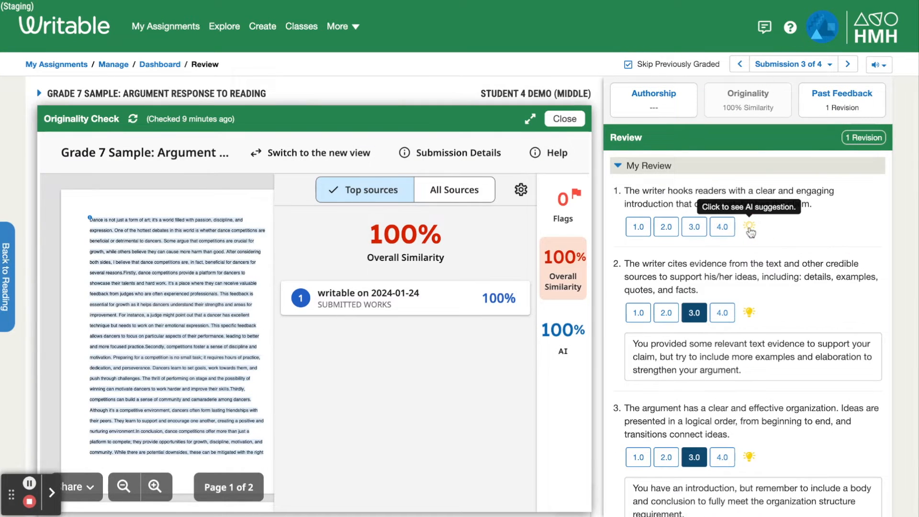
left_click(751, 368)
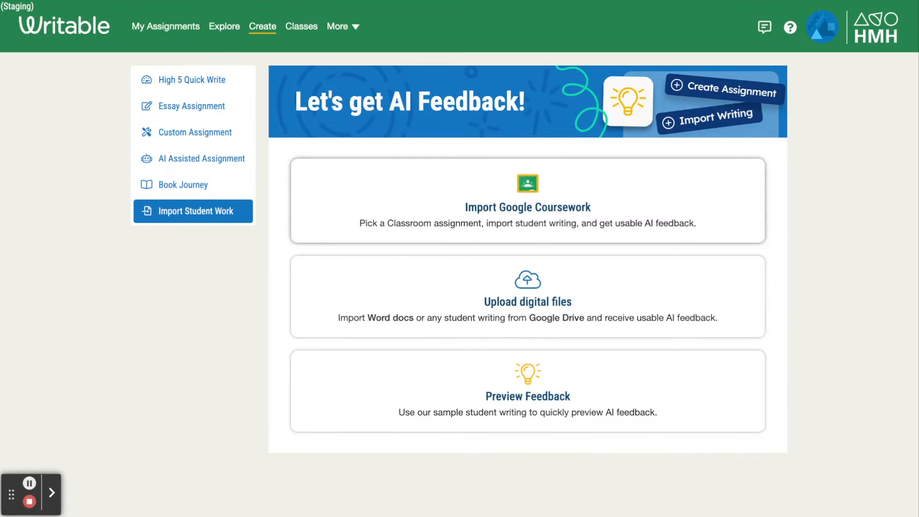
Step: Import the Google Classroom coursework 'The effects of music on emotions and mood' from 10th Grade English
left_click(440, 178)
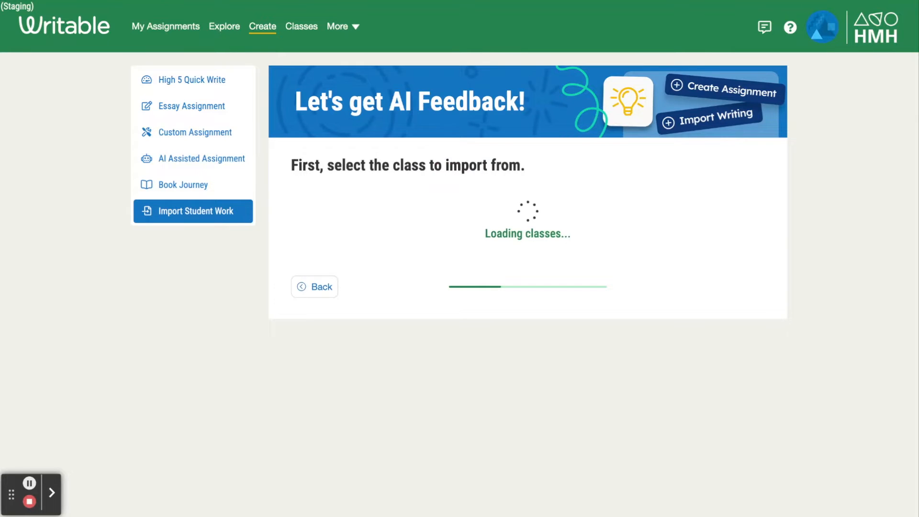
scroll(458, 302, "down", 5)
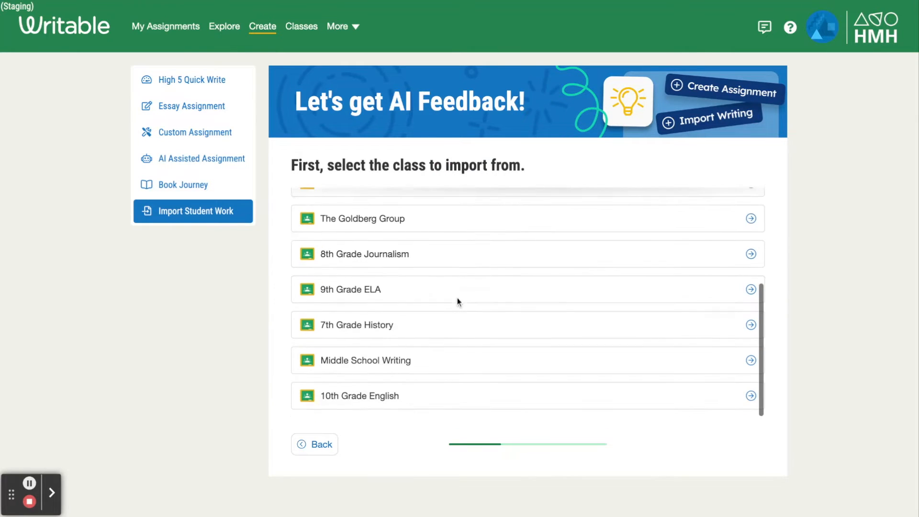
left_click(417, 397)
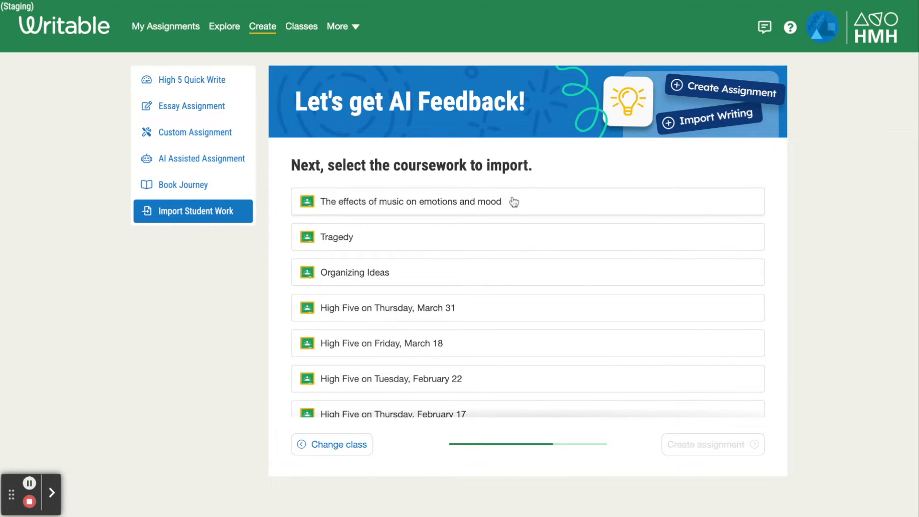
left_click(514, 201)
left_click(709, 448)
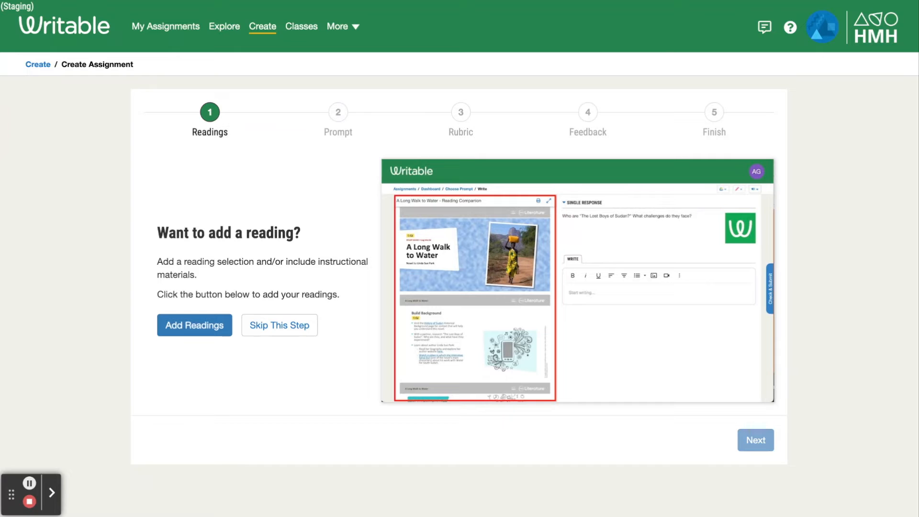
Step: Skip adding readings and keep the imported prompt
left_click(289, 327)
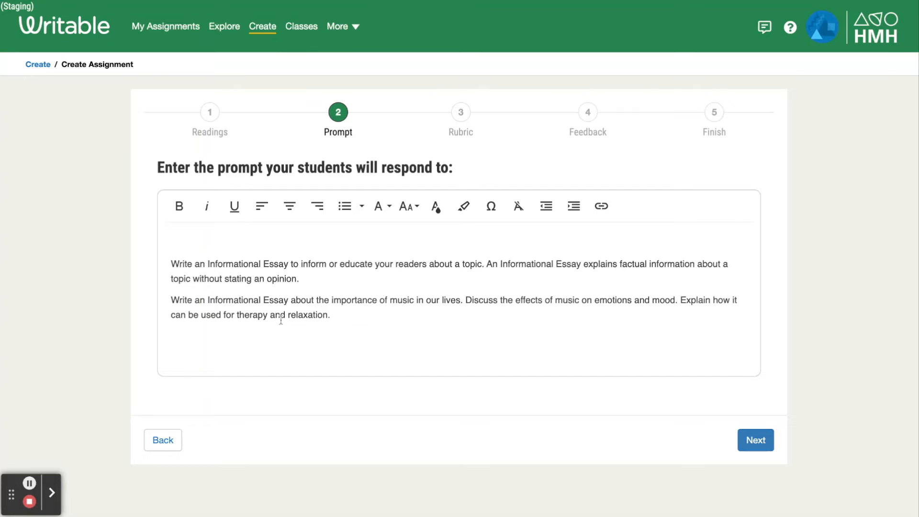
left_click(755, 451)
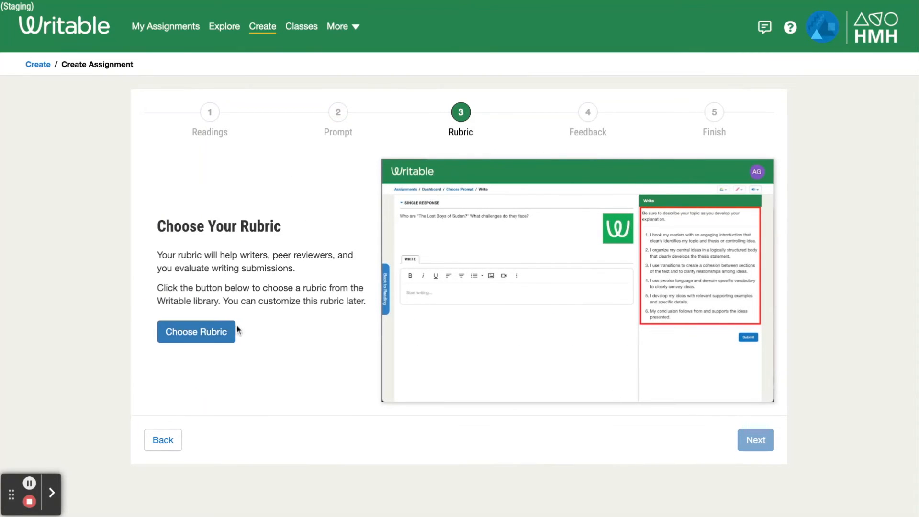
Step: Filter the rubric library to English, High, Informational and use the Analytical Essay rubric
left_click(215, 338)
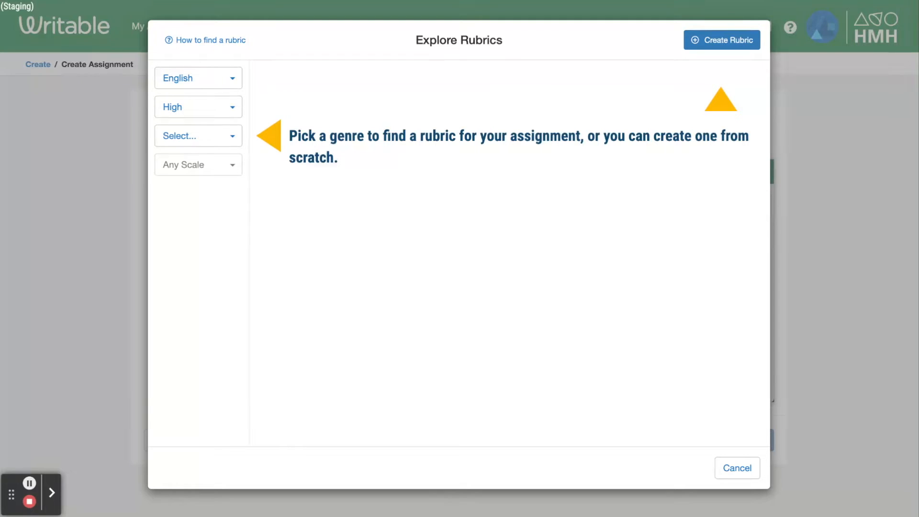
left_click(178, 79)
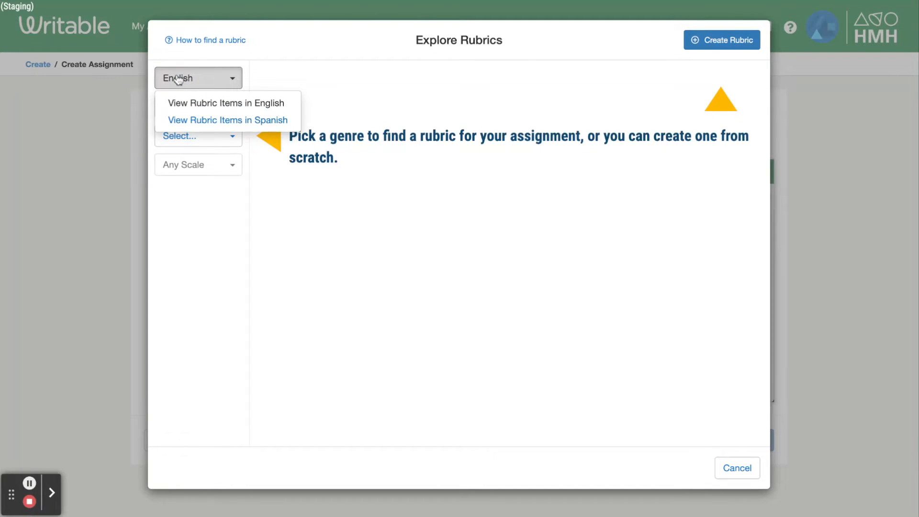
left_click(293, 73)
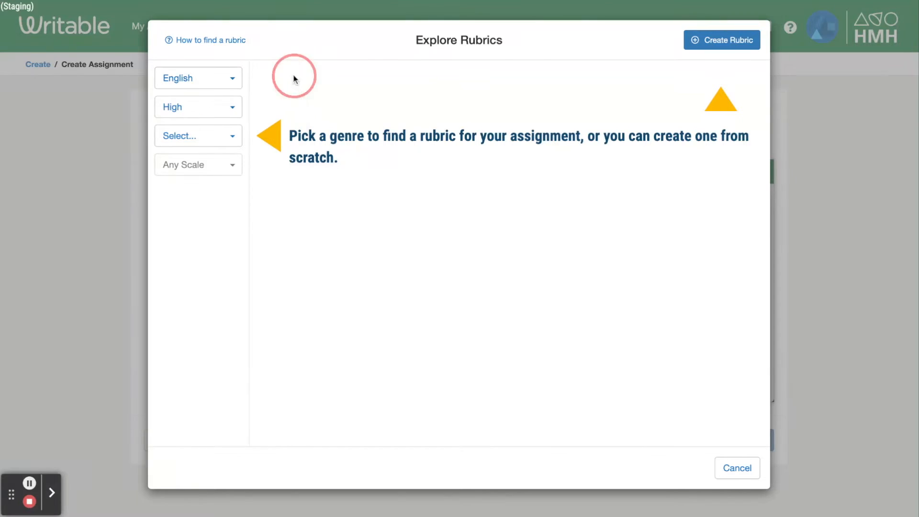
left_click(208, 111)
left_click(257, 104)
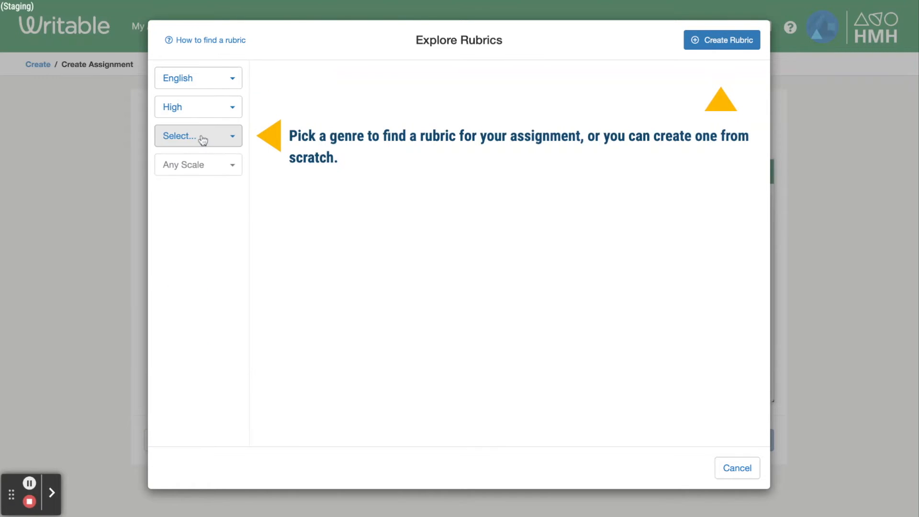
left_click(204, 137)
left_click(202, 177)
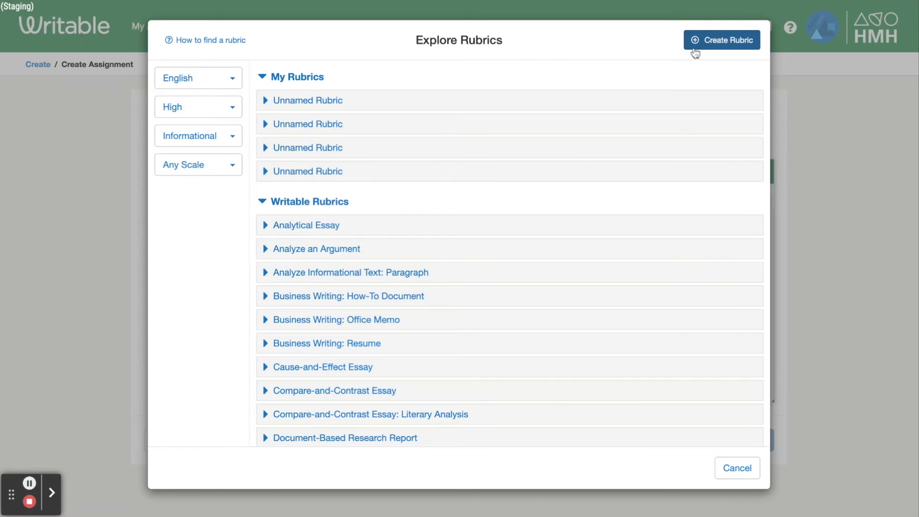
left_click(292, 232)
scroll(293, 236, "down", 3)
left_click(288, 361)
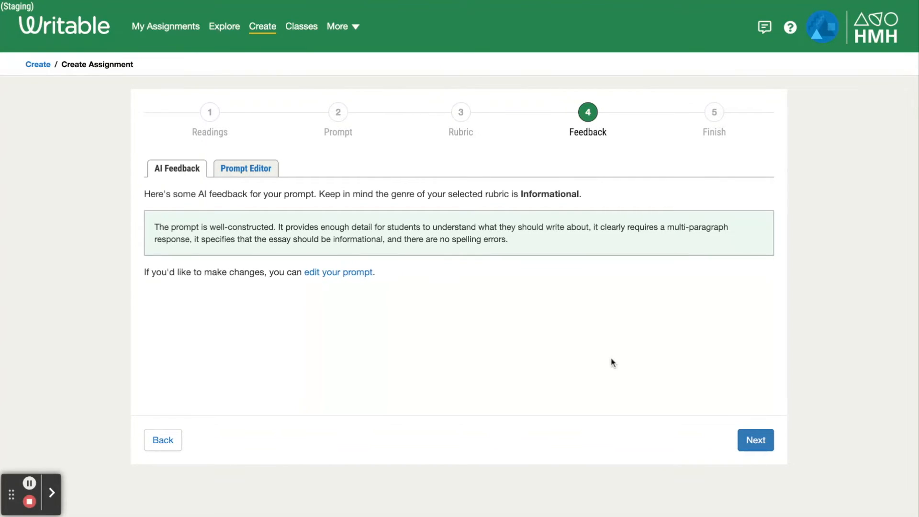
Step: Finish the assignment titled 'The effects of music on emotions and mood' and open it
left_click(755, 449)
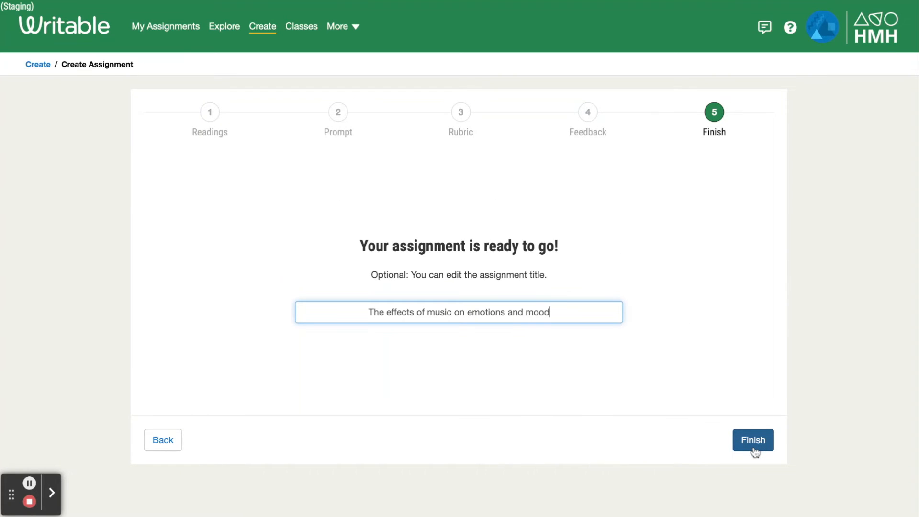
left_click(755, 443)
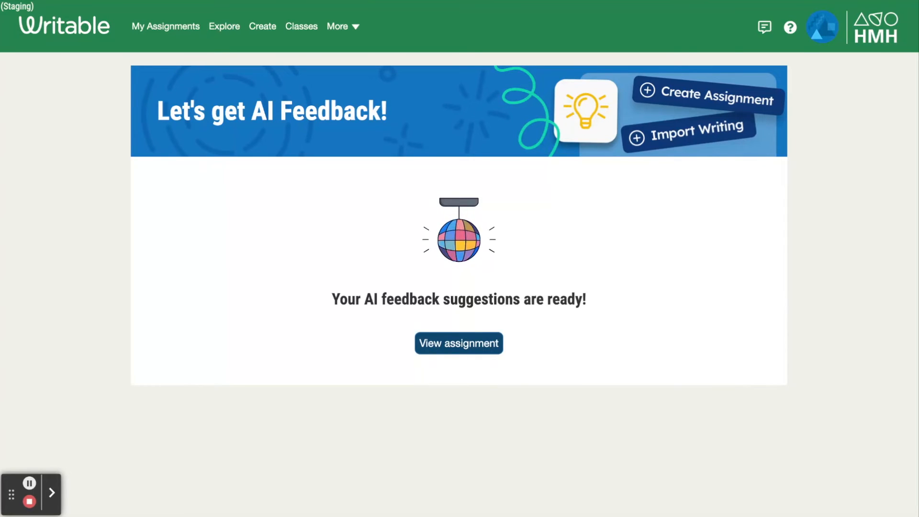
left_click(465, 347)
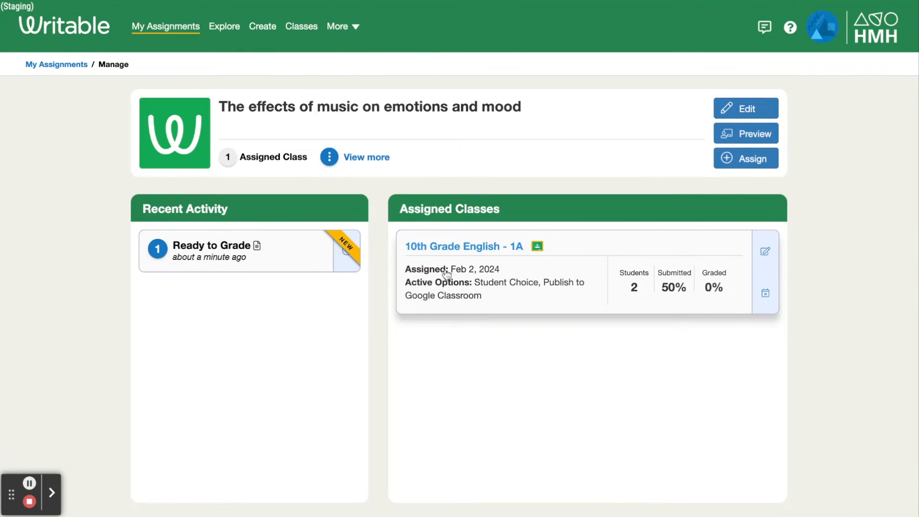
Step: Open the 10th Grade English - 1A Guide / Grade view and scroll through the submission's AI feedback
left_click(446, 274)
left_click(44, 205)
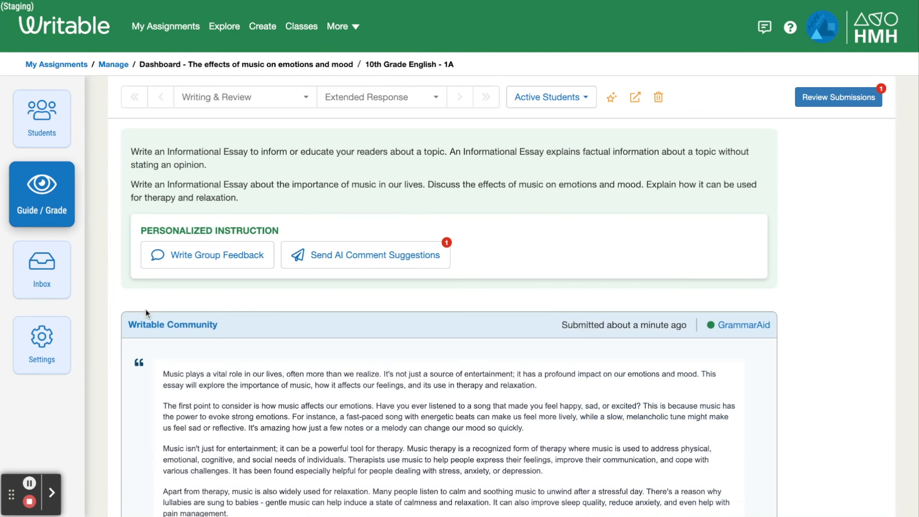
scroll(146, 314, "down", 2)
scroll(147, 314, "down", 4)
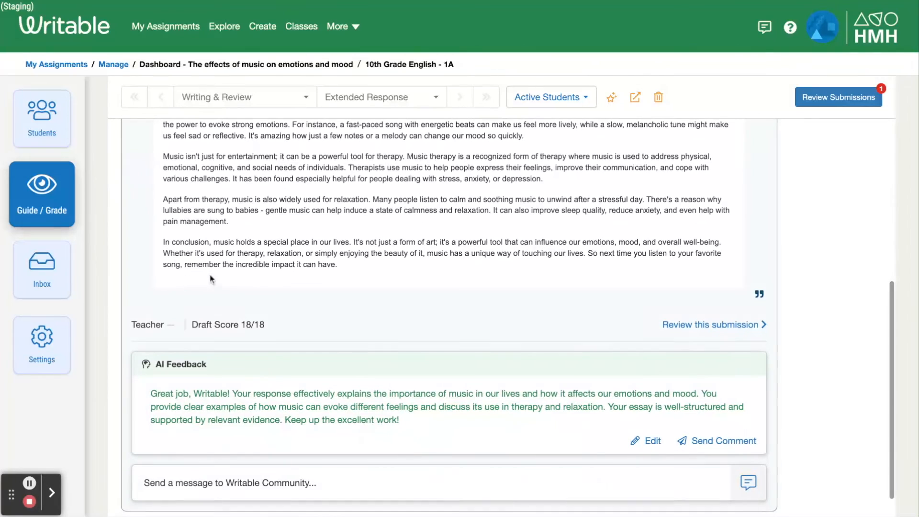
scroll(260, 316, "down", 1)
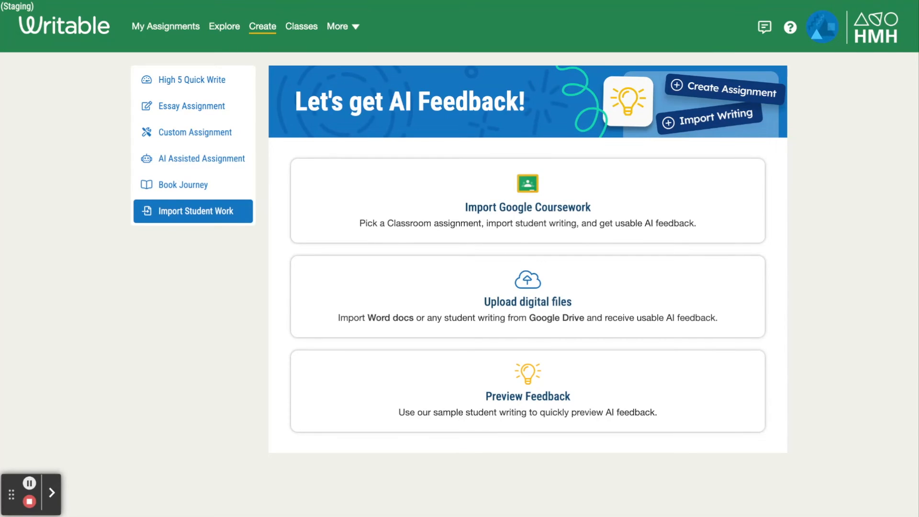
Step: Upload two local student essay files to a Demo Class and start creating an assignment
left_click(392, 293)
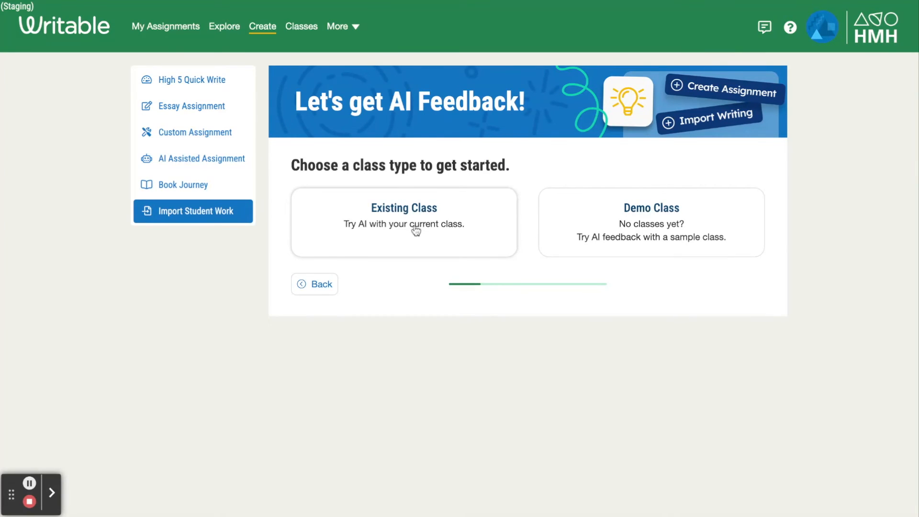
left_click(740, 230)
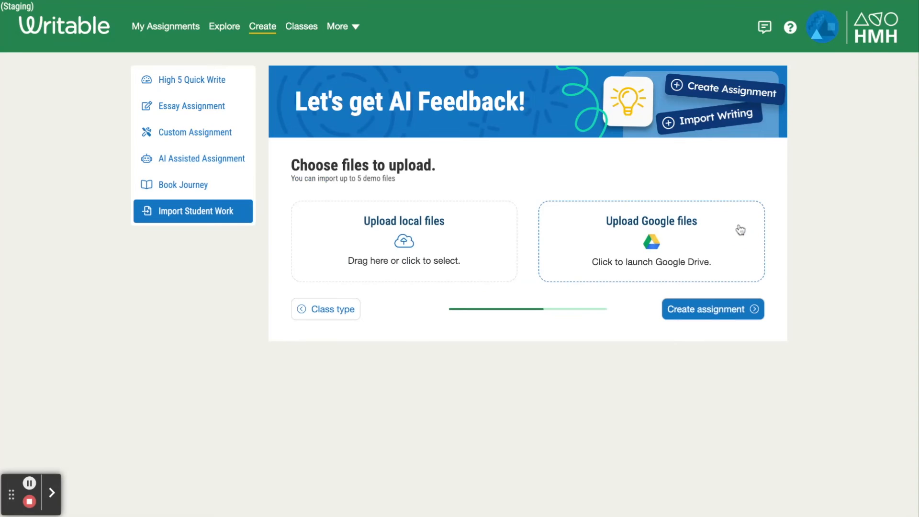
left_click(488, 257)
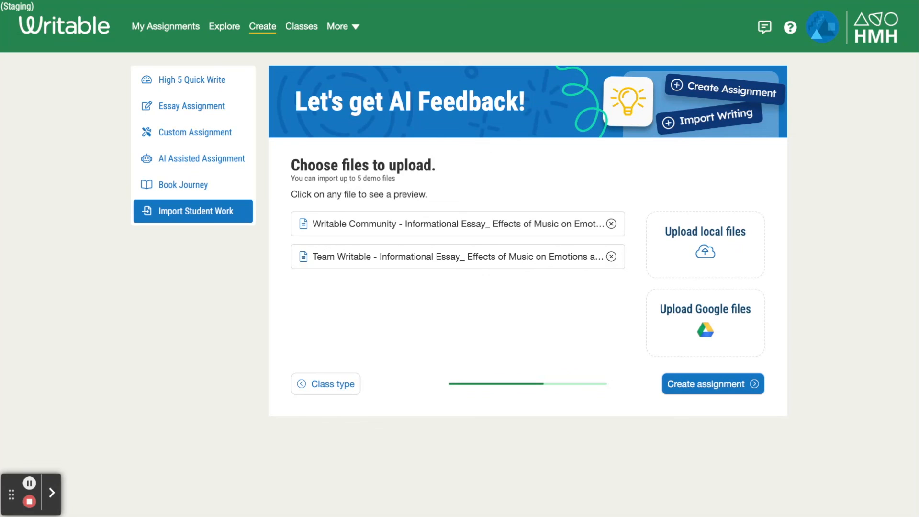
left_click(730, 391)
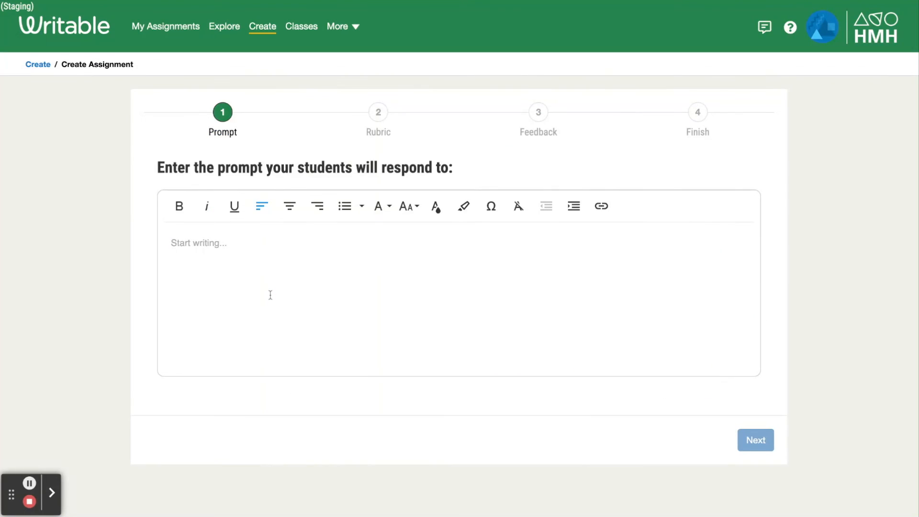
Step: Paste the essay prompt into the prompt editor and continue
type("Write an Informational Essay to inform or educate your readers about a topic. An Informational Essay explains factual information about a topic without stating an opinion. Write an Informational Essay about the importance of music in our lives. Discuss the effects of music on emotions and mood. Explain how it can be used for therapy and relaxation.")
left_click(755, 450)
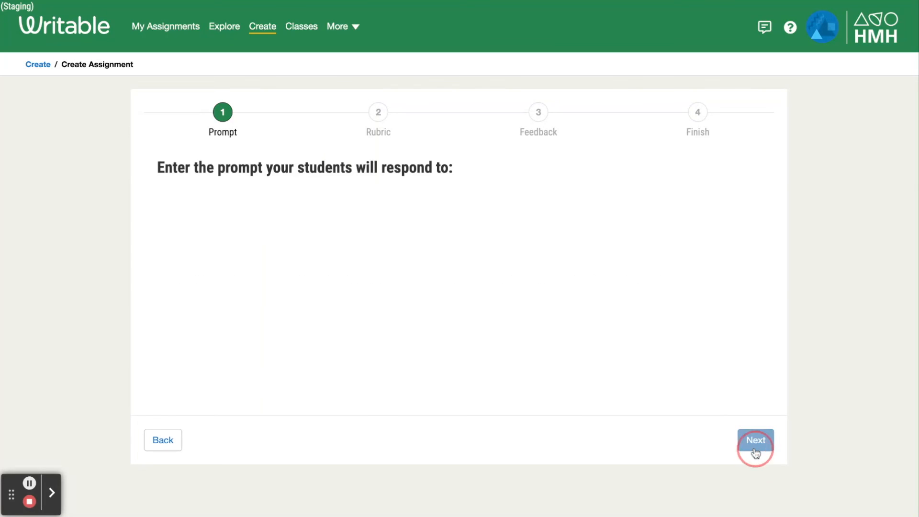
Step: Choose the Informational genre and use the Analytical Essay rubric
left_click(218, 335)
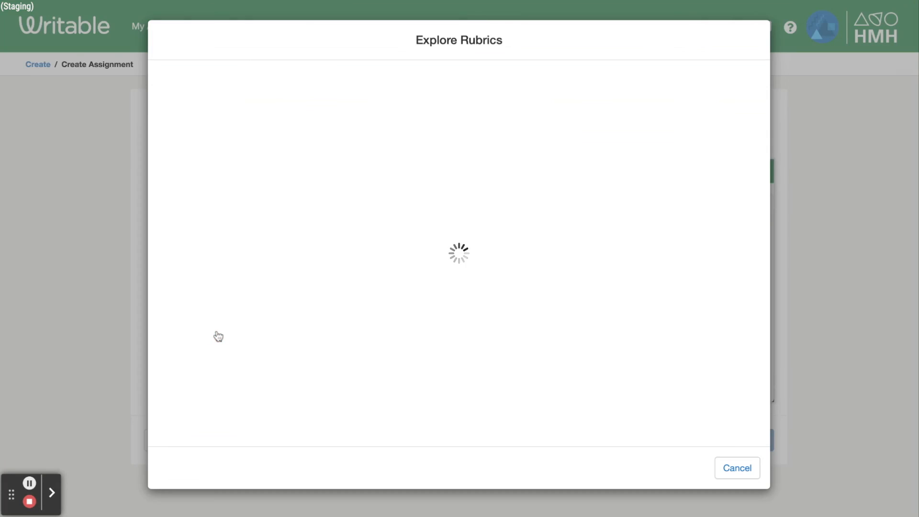
left_click(202, 137)
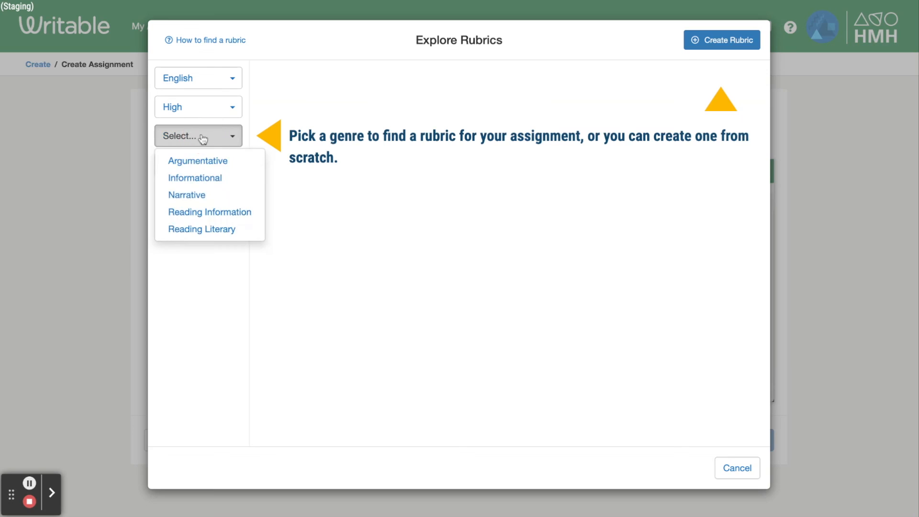
left_click(214, 178)
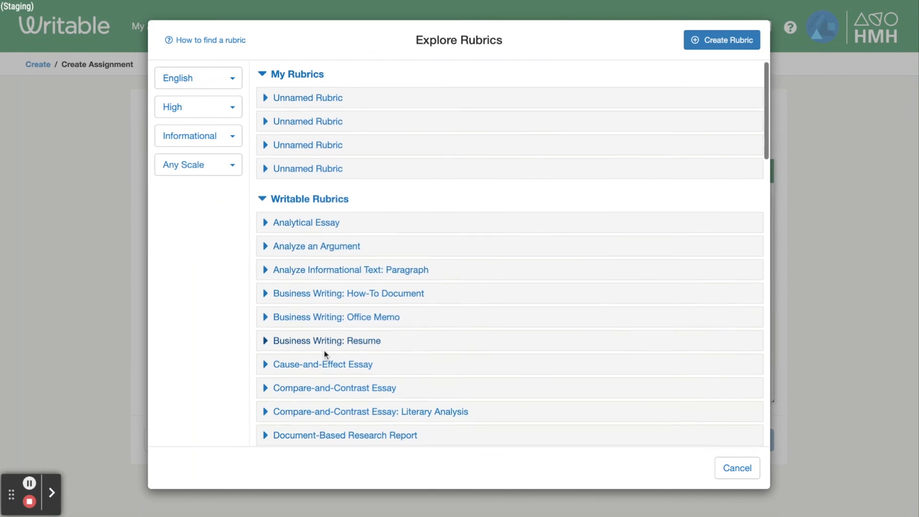
scroll(324, 353, "down", 2)
left_click(297, 148)
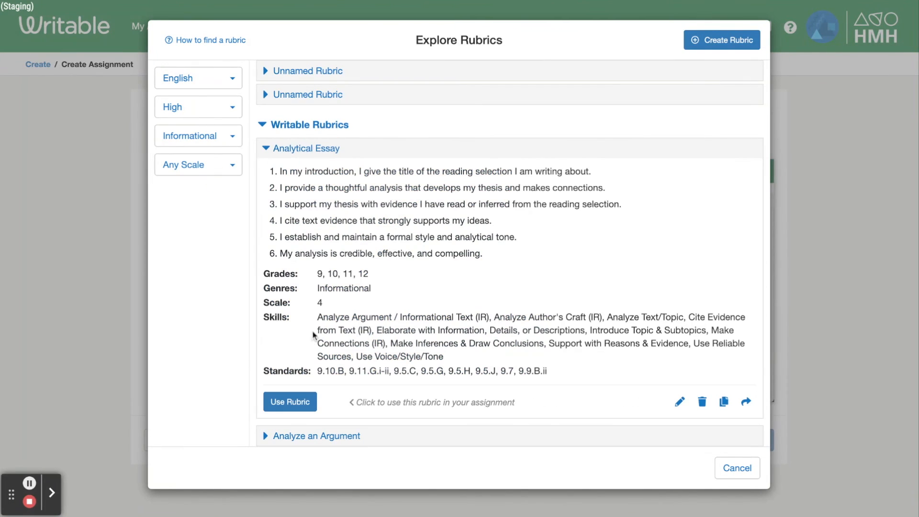
left_click(289, 402)
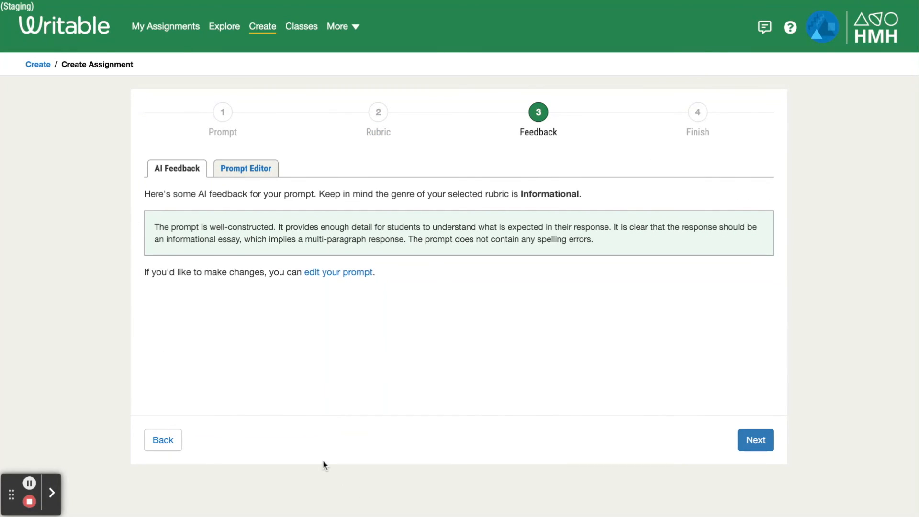
Step: Continue past the AI feedback, title the assignment Essay, and finish it
left_click(755, 440)
type("Essay")
left_click(753, 440)
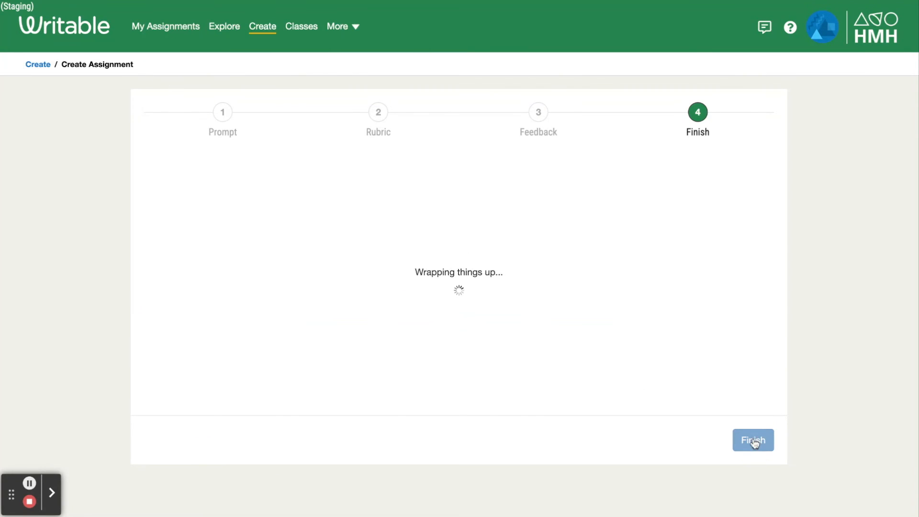